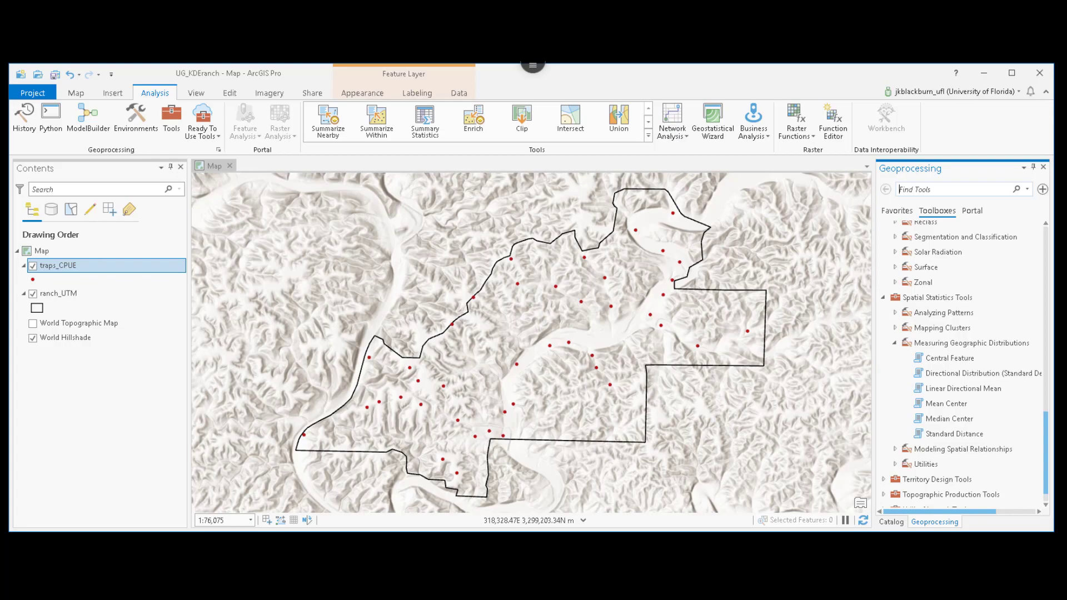
Open the Standard Distance tool with traps_CPUE as input and browse for the output location
{"action": "left_click", "coordinate": [964, 436]}
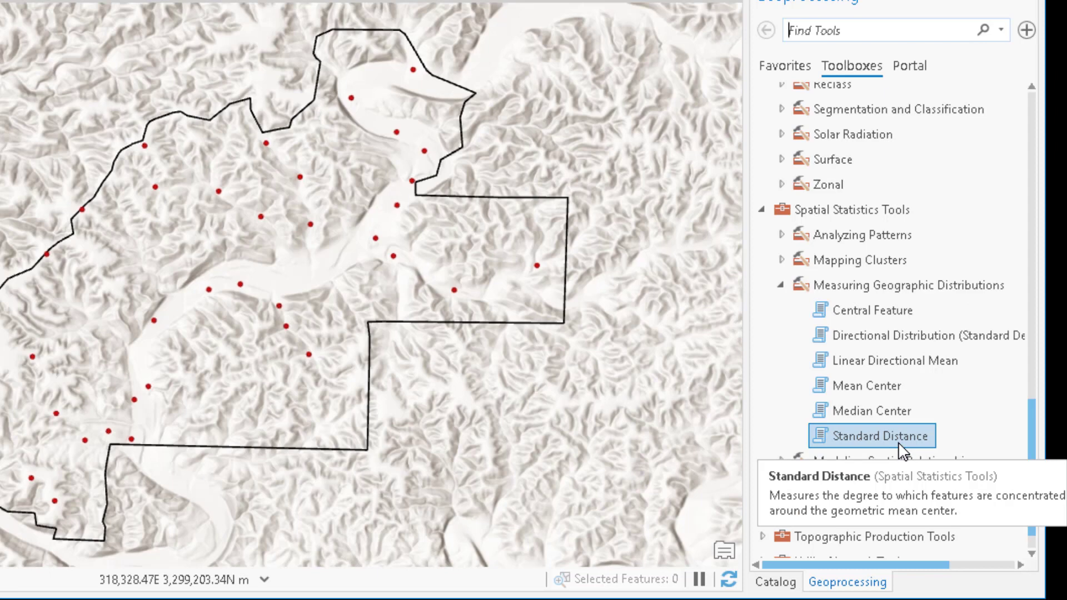
{"action": "double_click", "coordinate": [899, 442]}
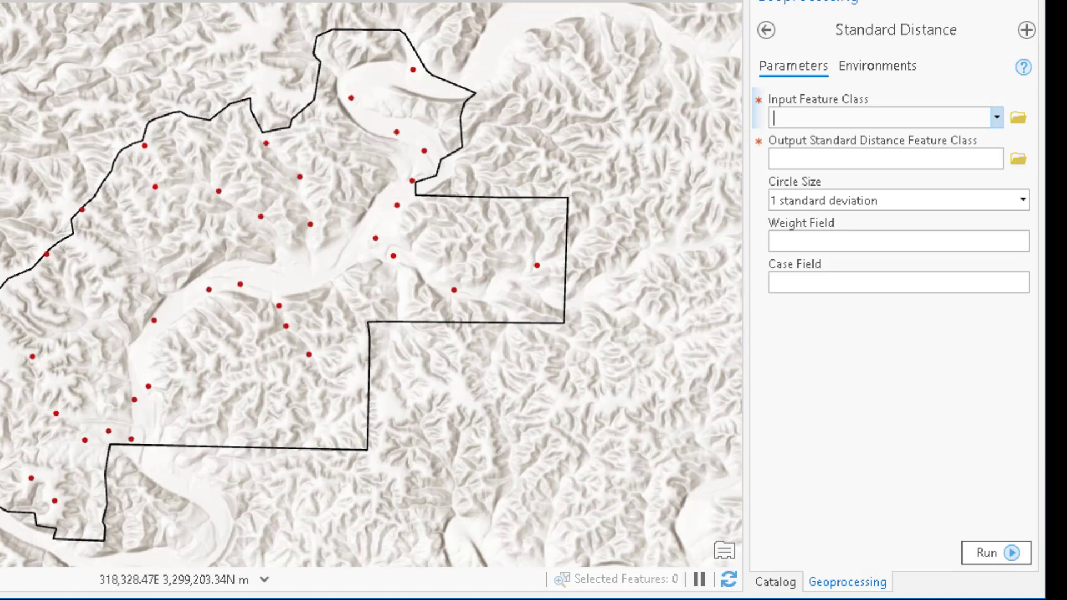
{"action": "left_click", "coordinate": [997, 118]}
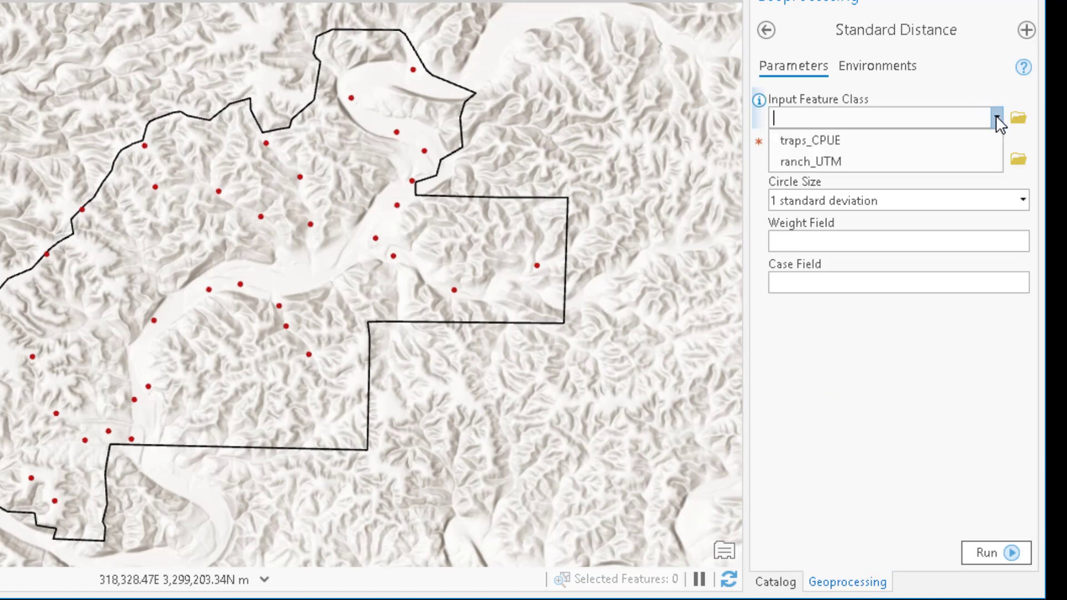
{"action": "left_click", "coordinate": [869, 146]}
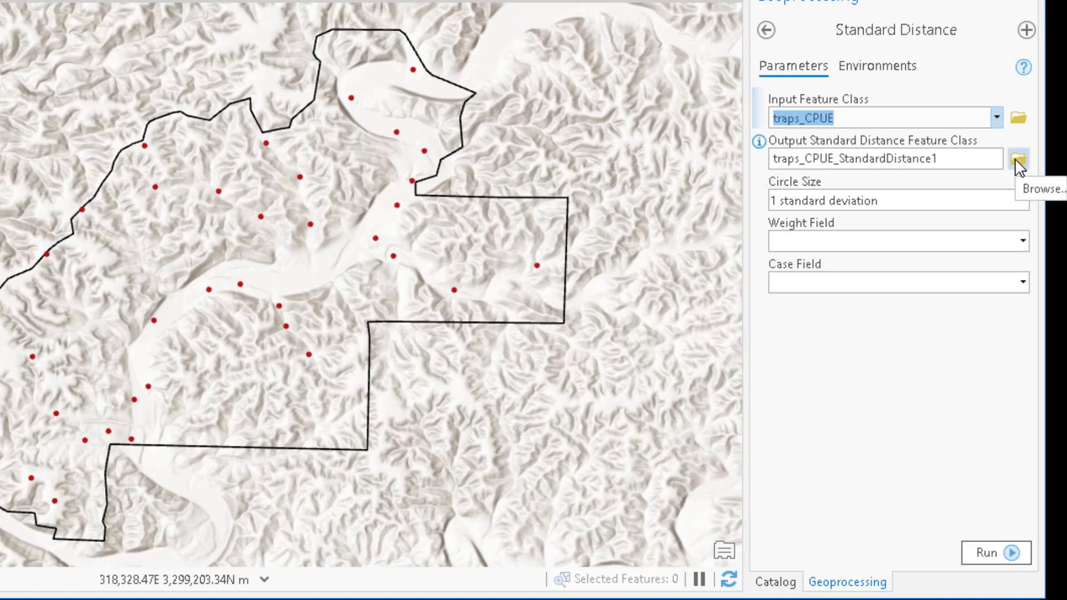
{"action": "left_click", "coordinate": [1017, 160]}
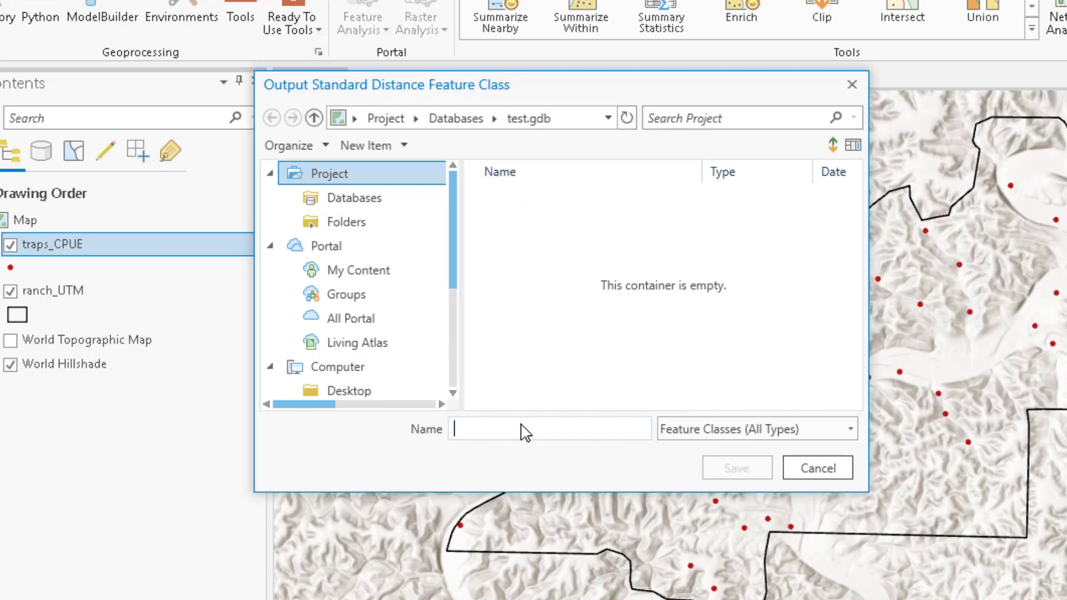
Save the output feature class as Traps_CPUE_StDist in test.gdb, correcting the mistyped name
{"action": "type", "text": "Traps"}
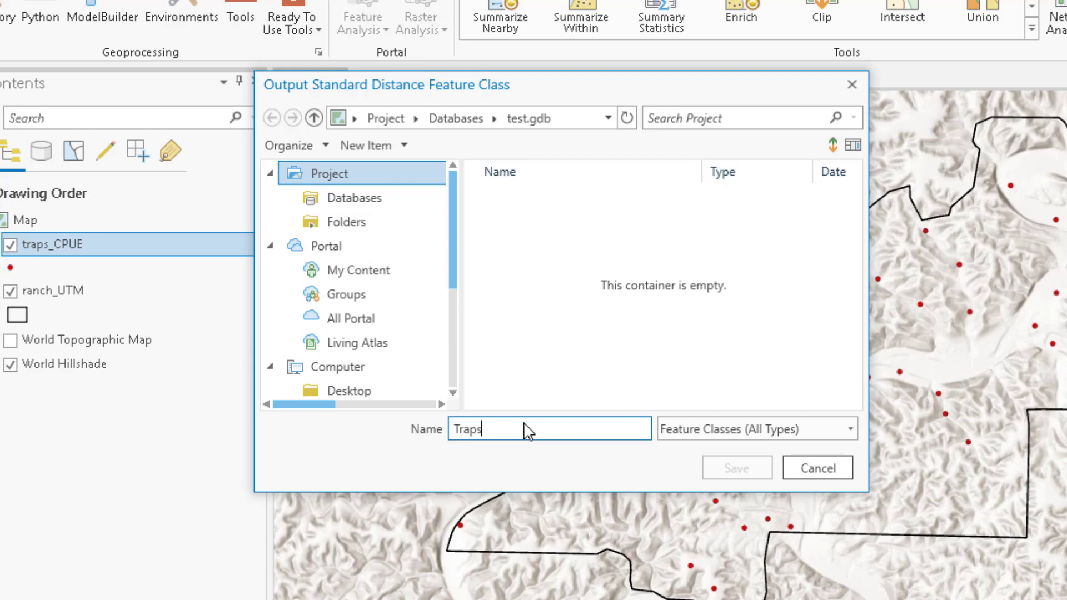
{"action": "type", "text": "_CUPE"}
{"action": "key", "text": "BackSpace"}
{"action": "key", "text": "BackSpace"}
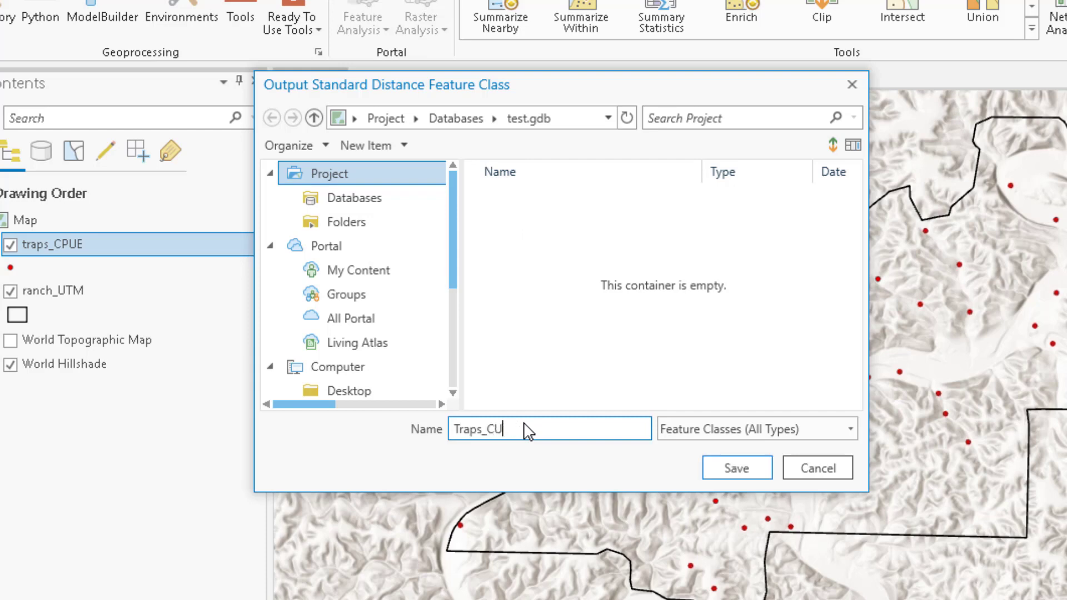
{"action": "key", "text": "BackSpace"}
{"action": "type", "text": "PUE_StDist"}
{"action": "left_click", "coordinate": [744, 467]}
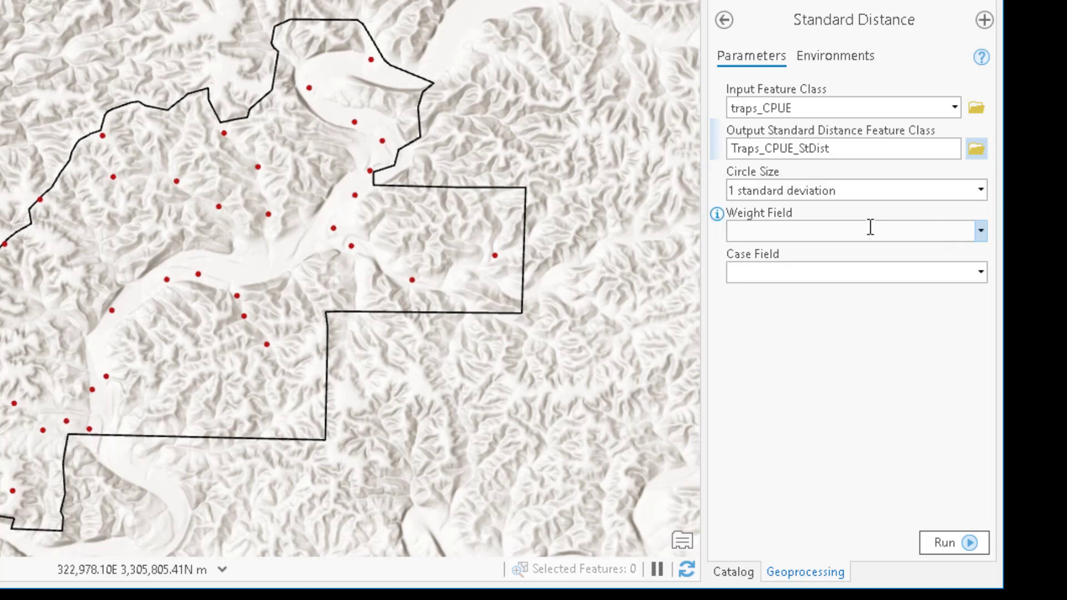
Weight the standard distance by the CPUE field and run the tool
{"action": "left_click", "coordinate": [984, 236]}
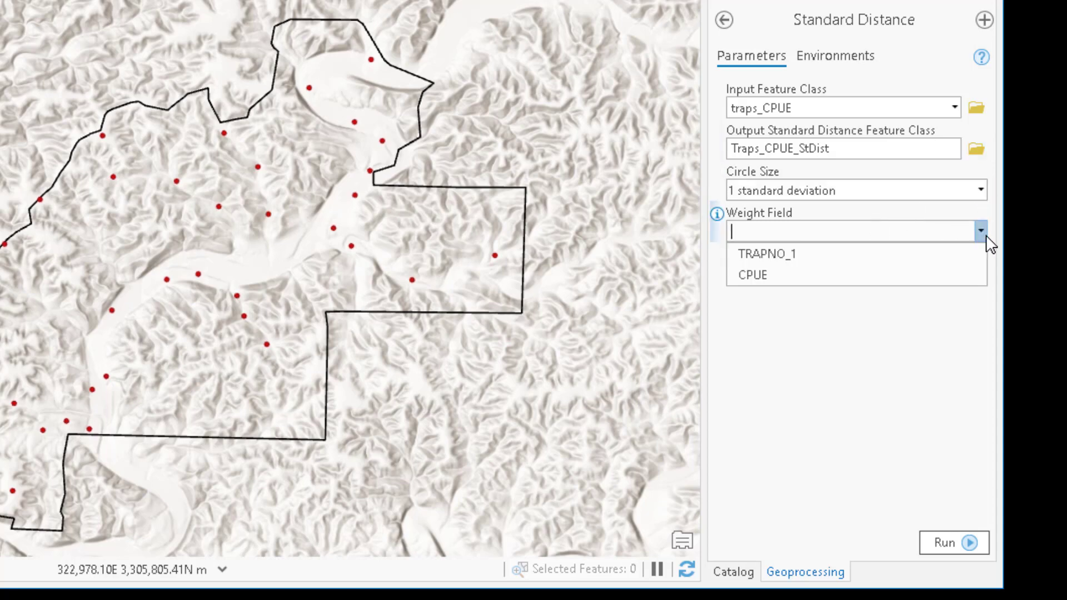
{"action": "left_click", "coordinate": [905, 278]}
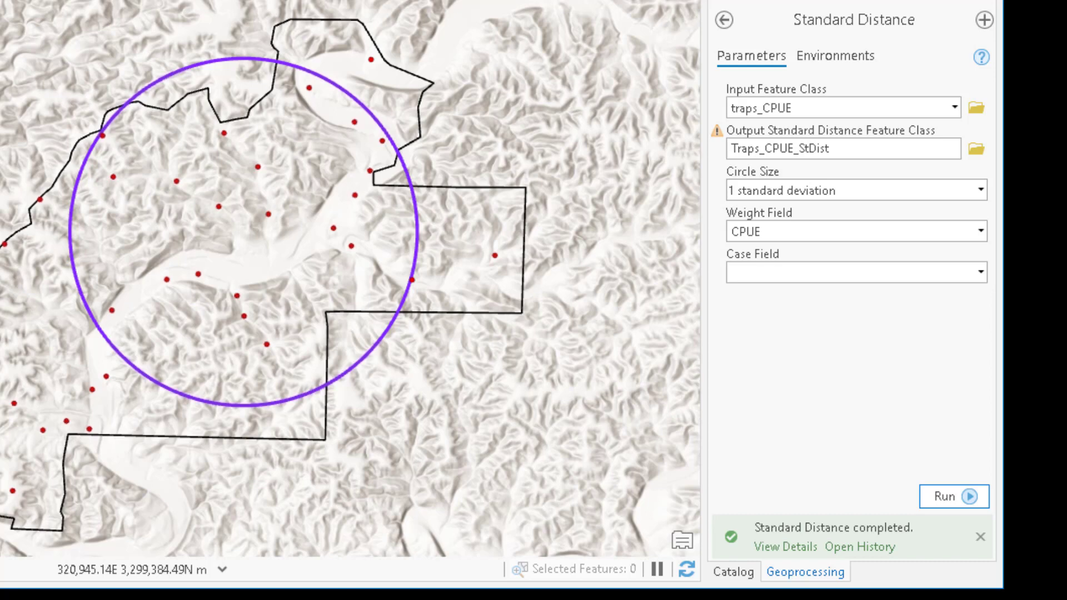
{"action": "mouse_move", "coordinate": [796, 538]}
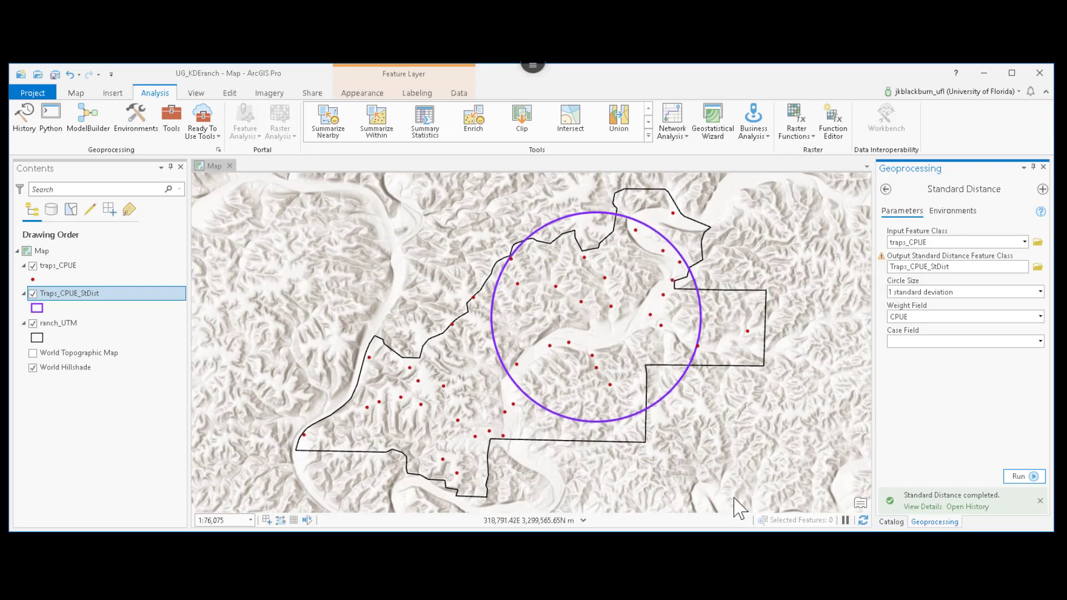
Open the traps_CPUE and Traps_CPUE_StDist attribute tables and select the StdDist value 3475.196541
{"action": "right_click", "coordinate": [67, 266]}
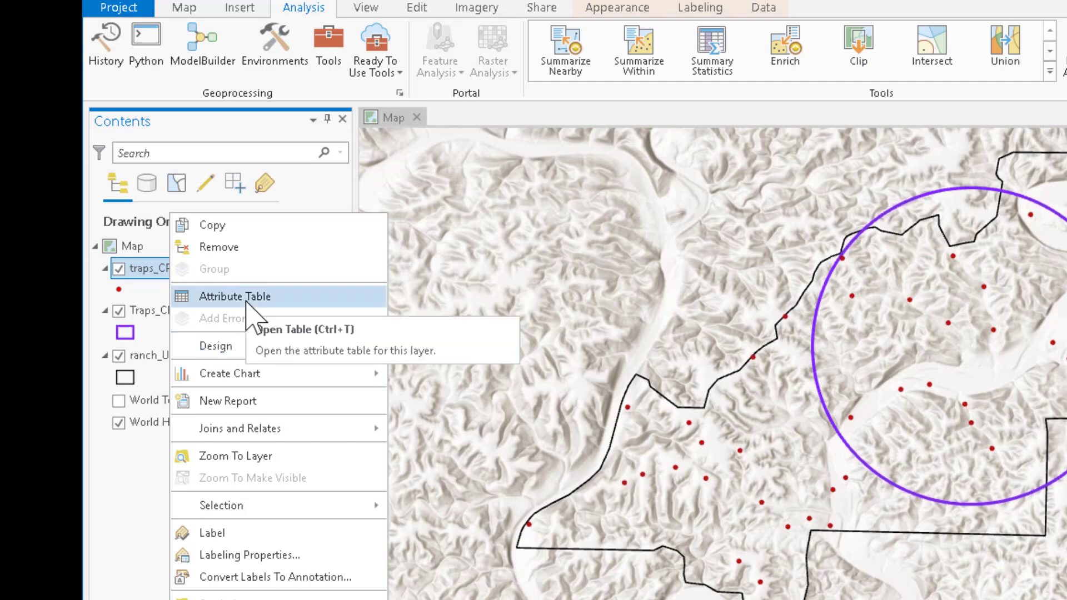
{"action": "left_click", "coordinate": [247, 303]}
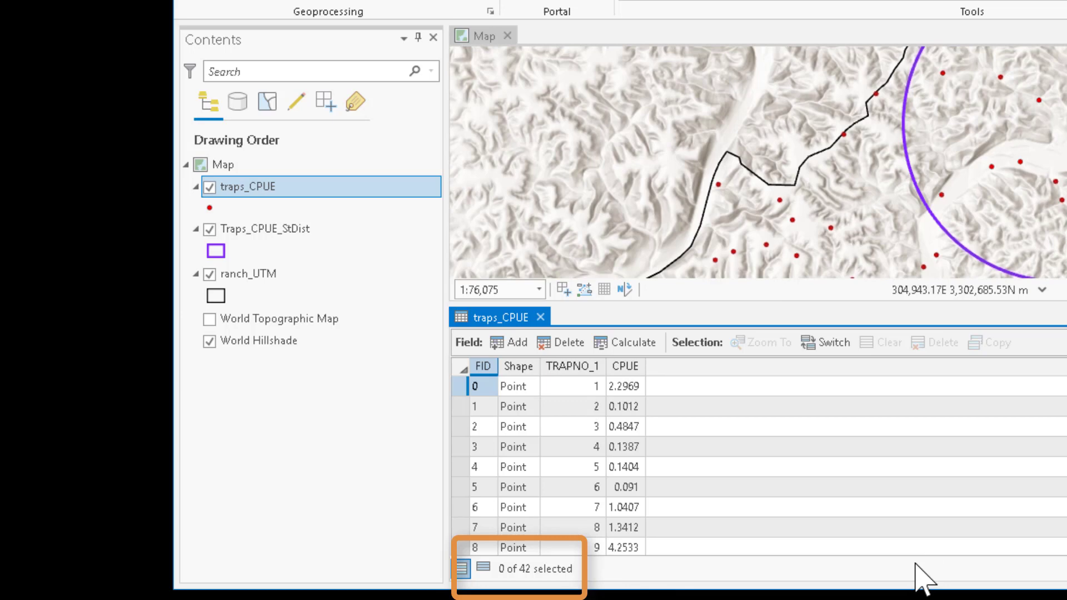
{"action": "right_click", "coordinate": [281, 228]}
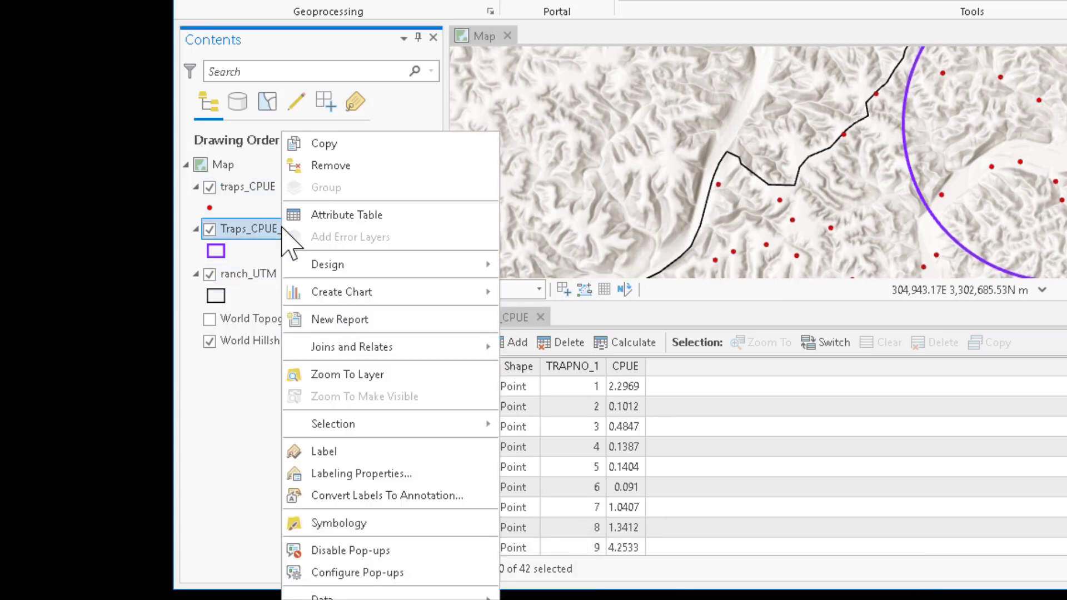
{"action": "left_click", "coordinate": [355, 218]}
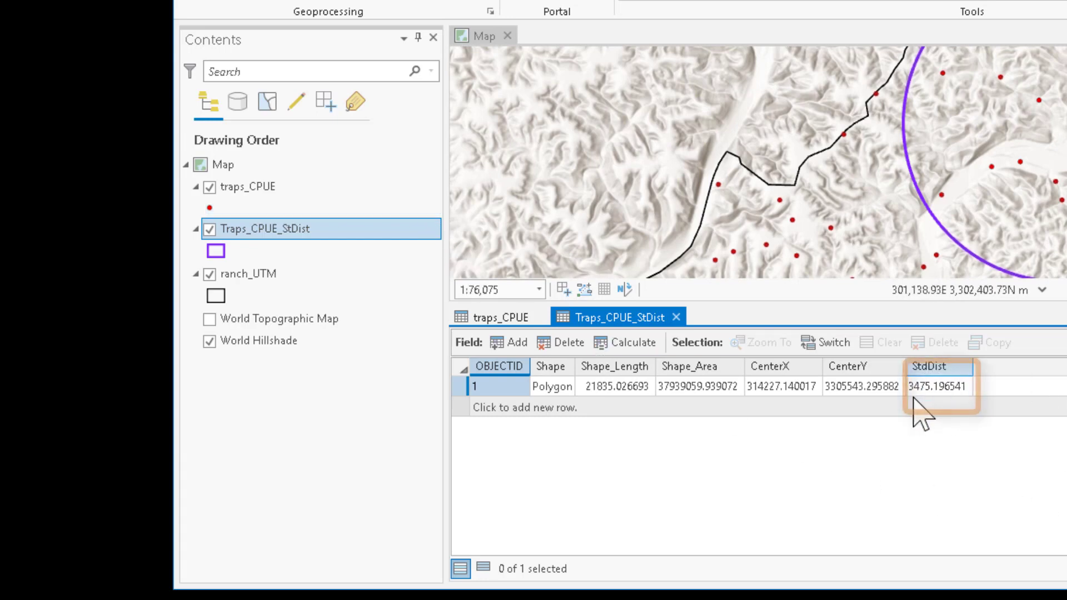
{"action": "left_click", "coordinate": [934, 395]}
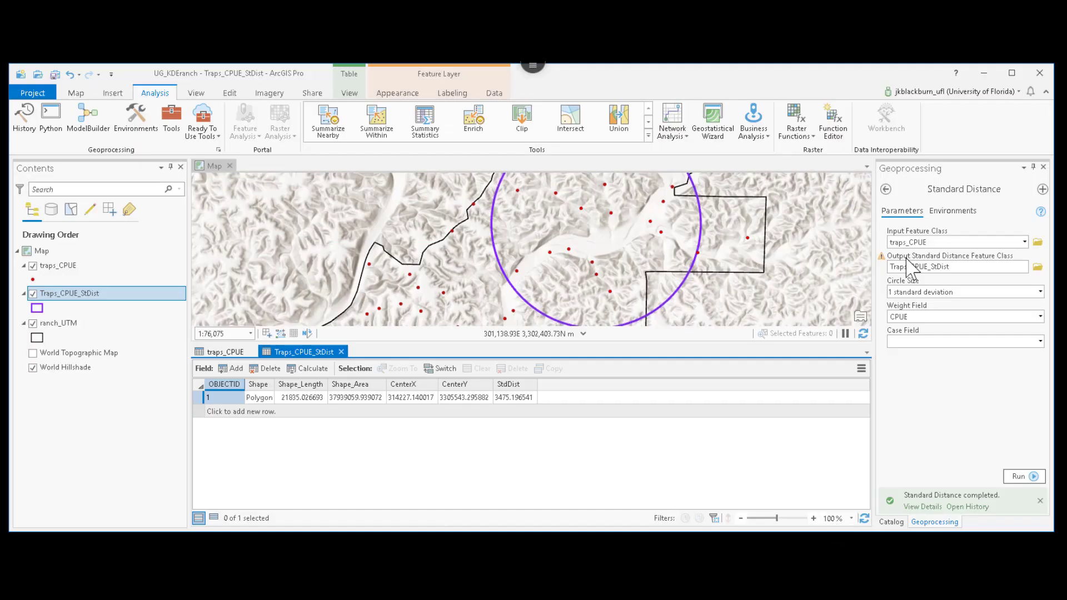
Search the geoprocessing tools for kernel and open the Kernel Density tool
{"action": "left_click", "coordinate": [885, 189]}
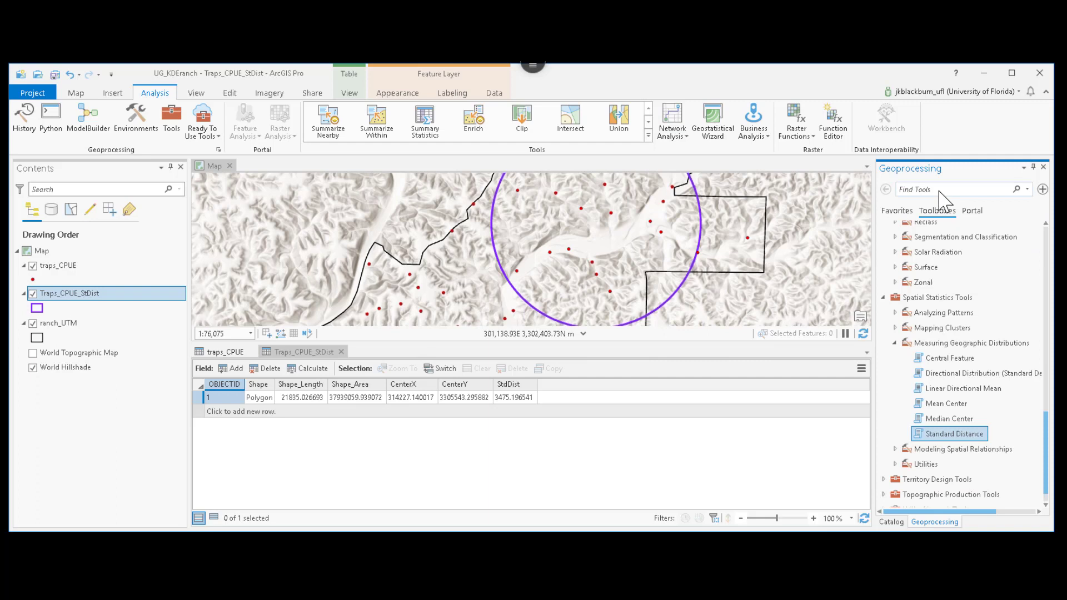
{"action": "type", "text": "keren"}
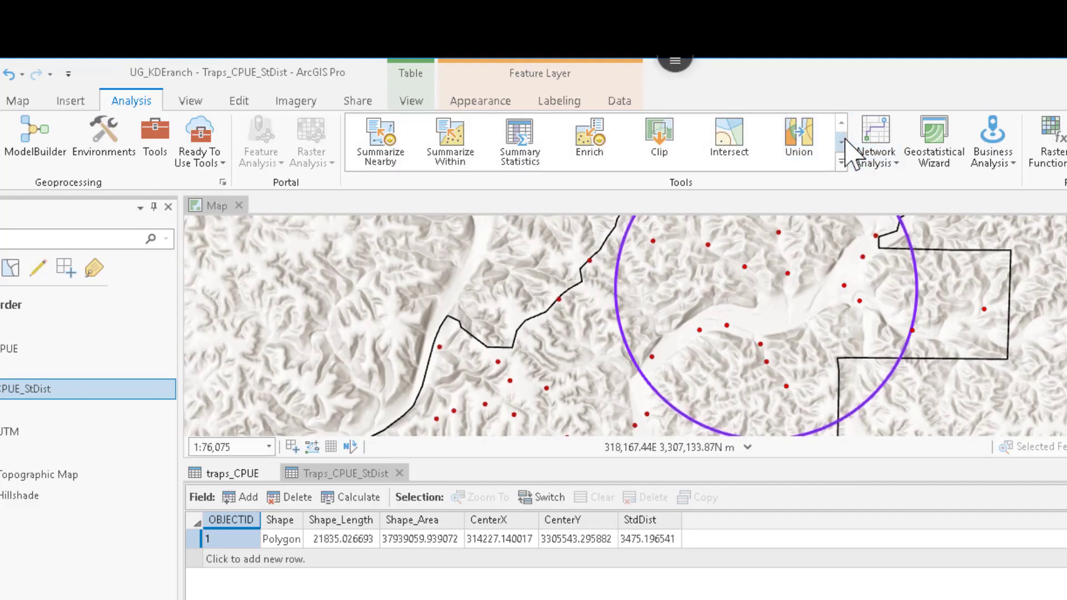
{"action": "left_click", "coordinate": [648, 121]}
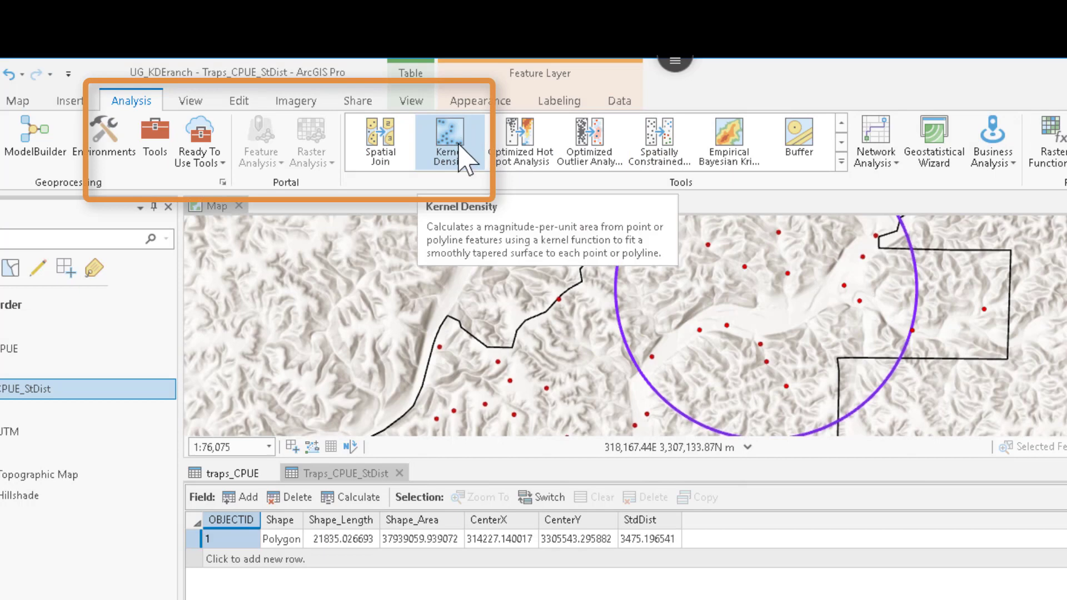
{"action": "scroll", "coordinate": [460, 153], "scroll_direction": "down", "scroll_amount": 1}
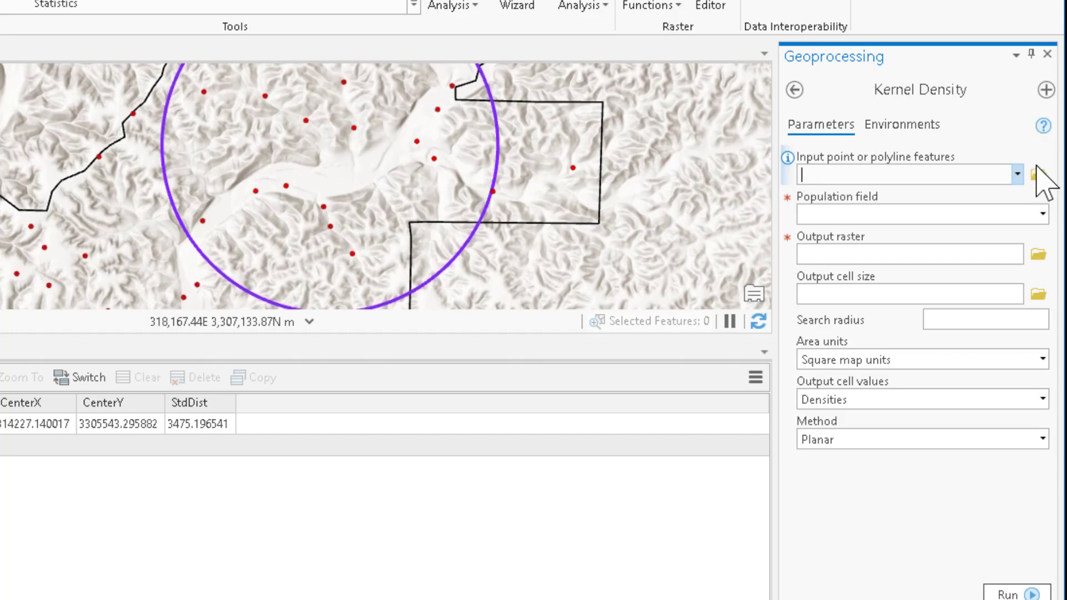
Set Kernel Density input features to traps_CPUE with CPUE as the population field
{"action": "left_click", "coordinate": [1021, 175]}
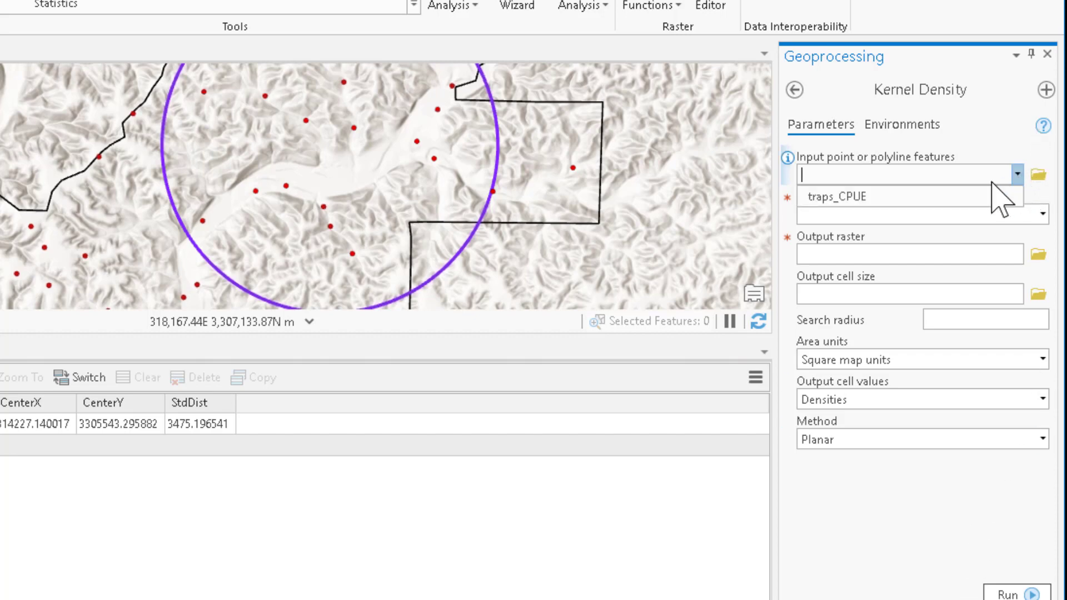
{"action": "left_click", "coordinate": [931, 201]}
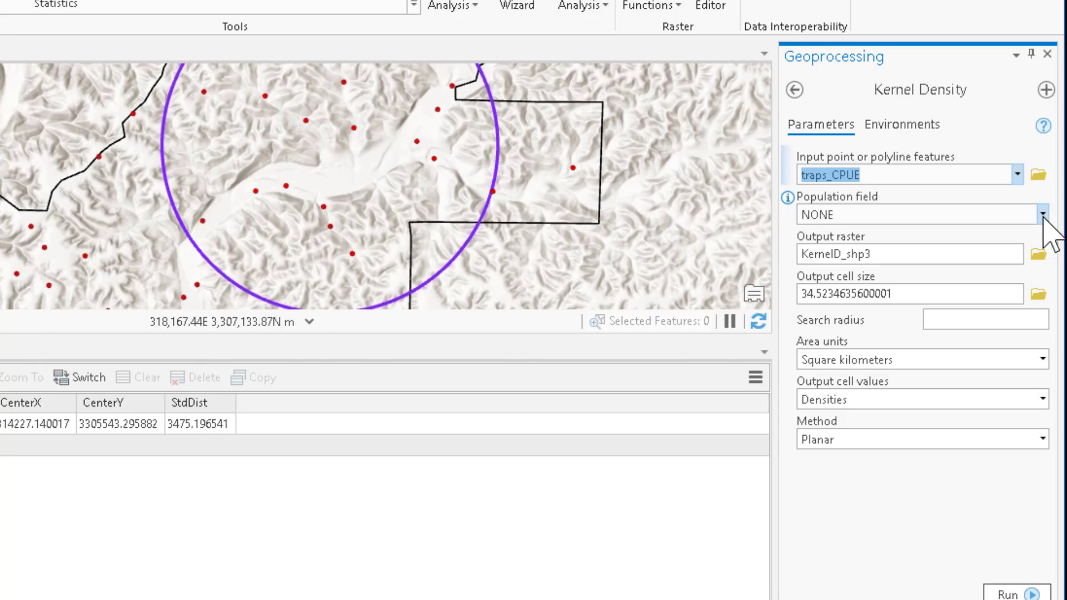
{"action": "left_click", "coordinate": [1043, 216]}
{"action": "left_click", "coordinate": [918, 278]}
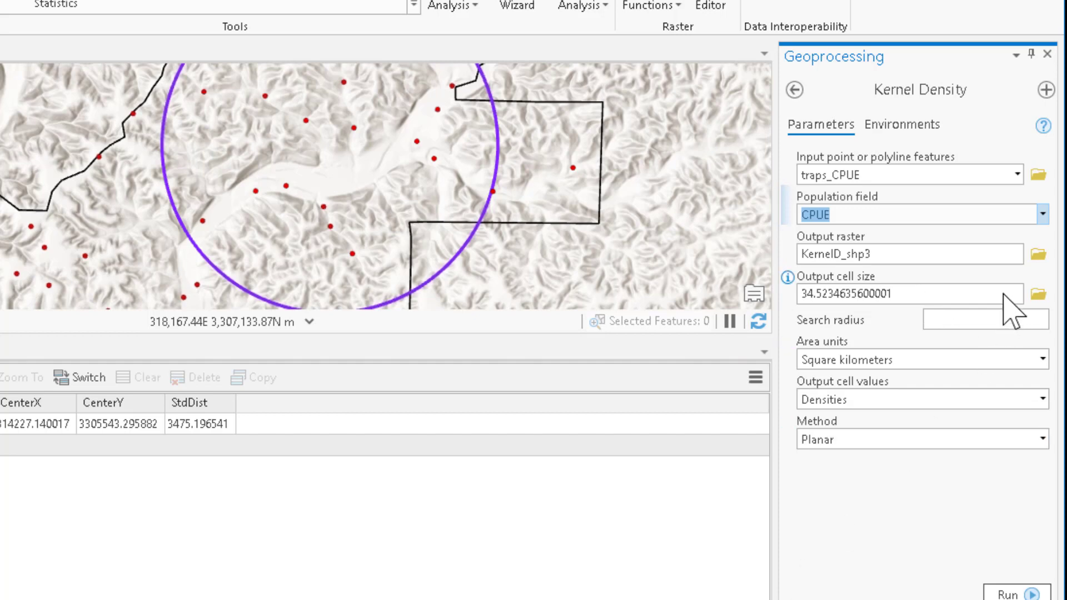
Save the Kernel Density output raster as KDE_CPUE in test.gdb
{"action": "left_click", "coordinate": [1038, 254]}
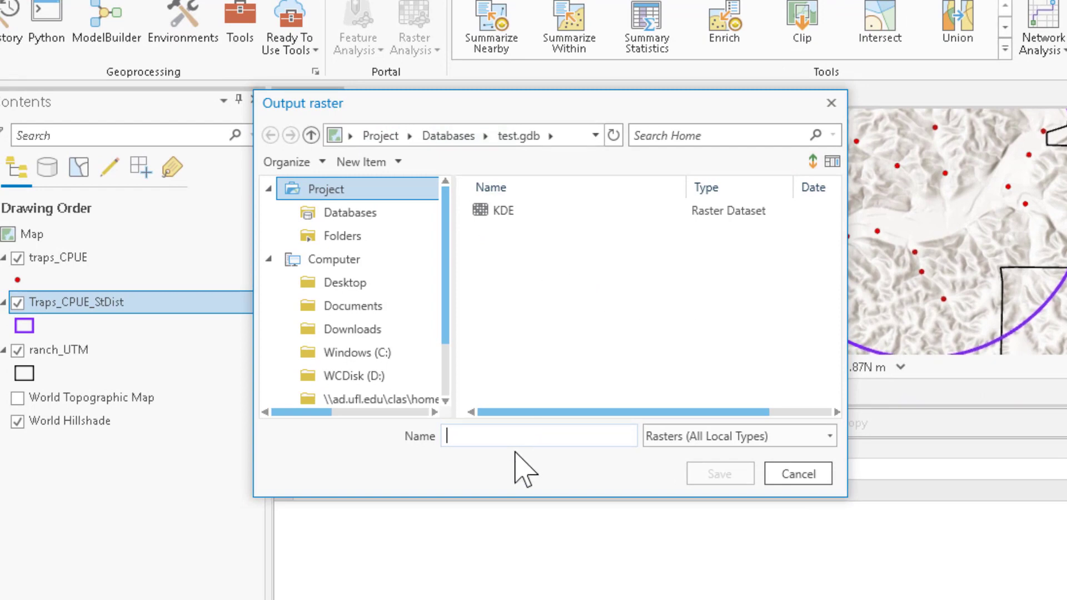
{"action": "type", "text": "KDE_CPUE"}
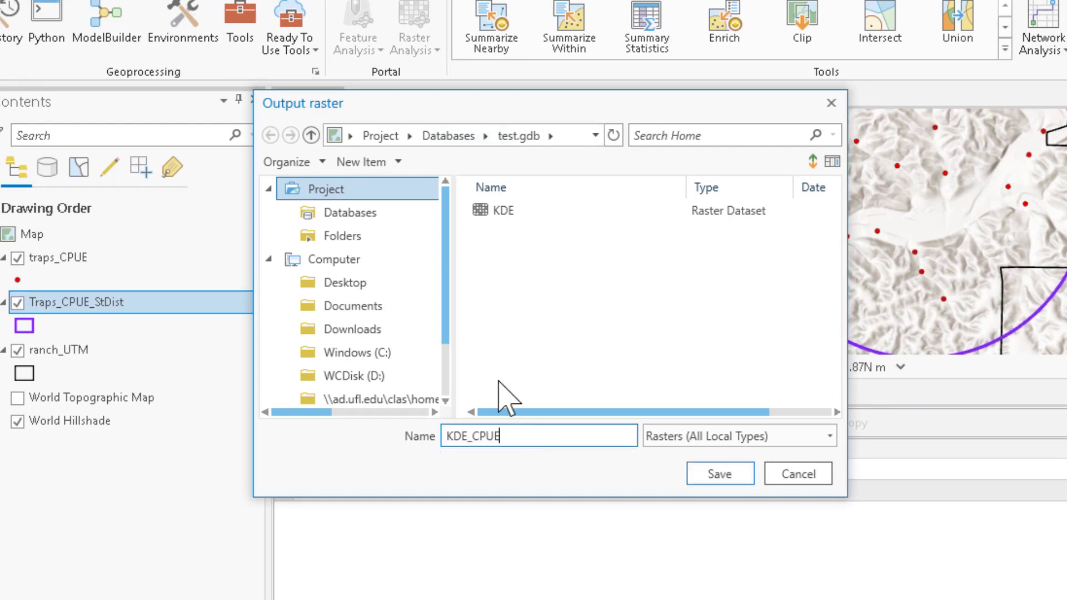
{"action": "left_click", "coordinate": [714, 474]}
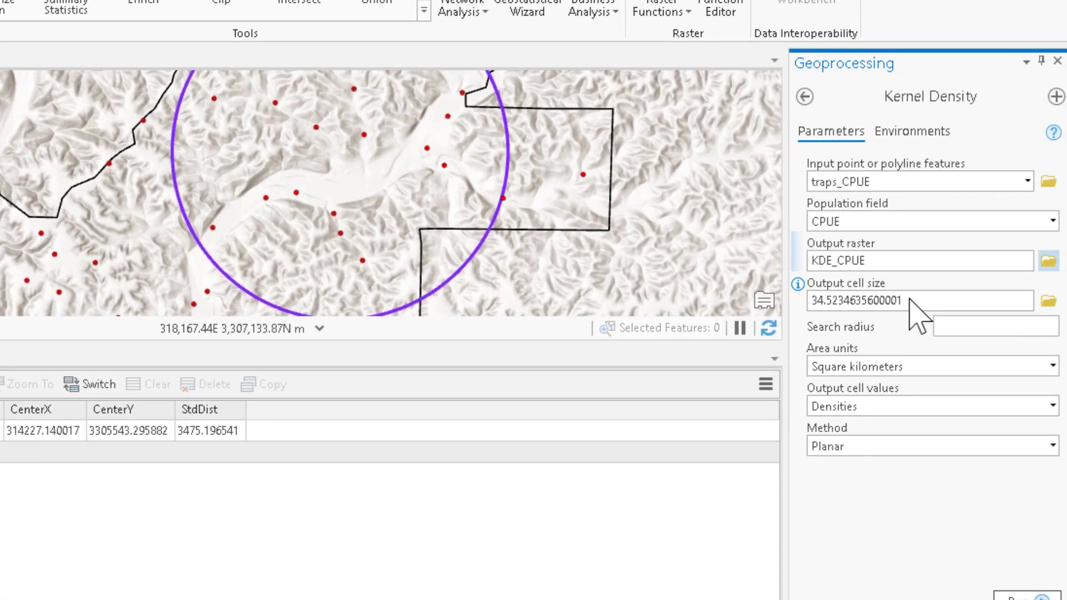
Set cell size 100, search radius 1234 from Excel's hopt value, and Square map units
{"action": "left_click_drag", "start_coordinate": [909, 298], "coordinate": [801, 296]}
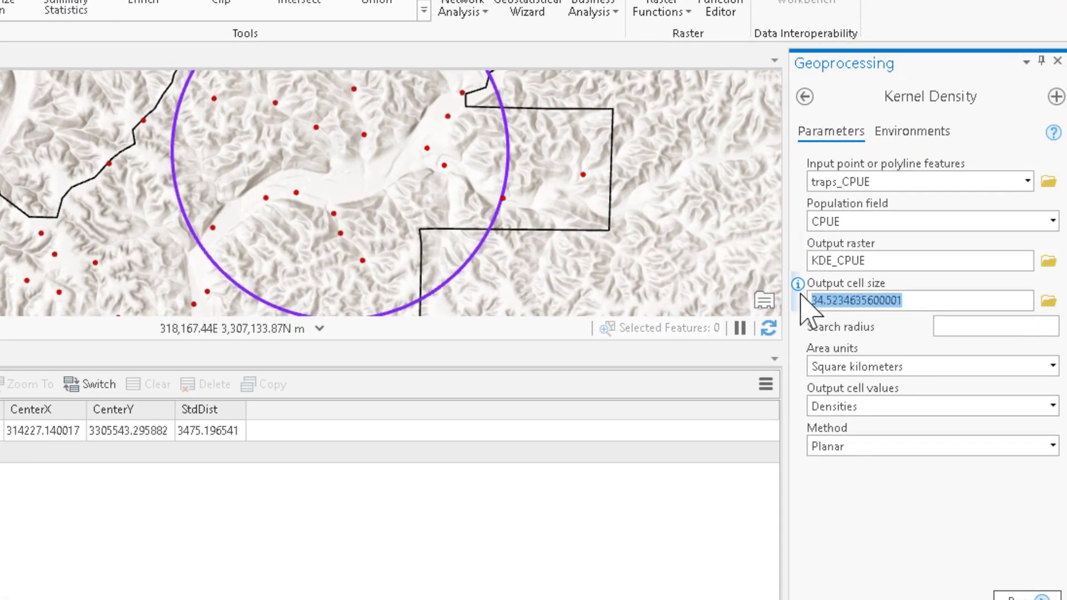
{"action": "type", "text": "100"}
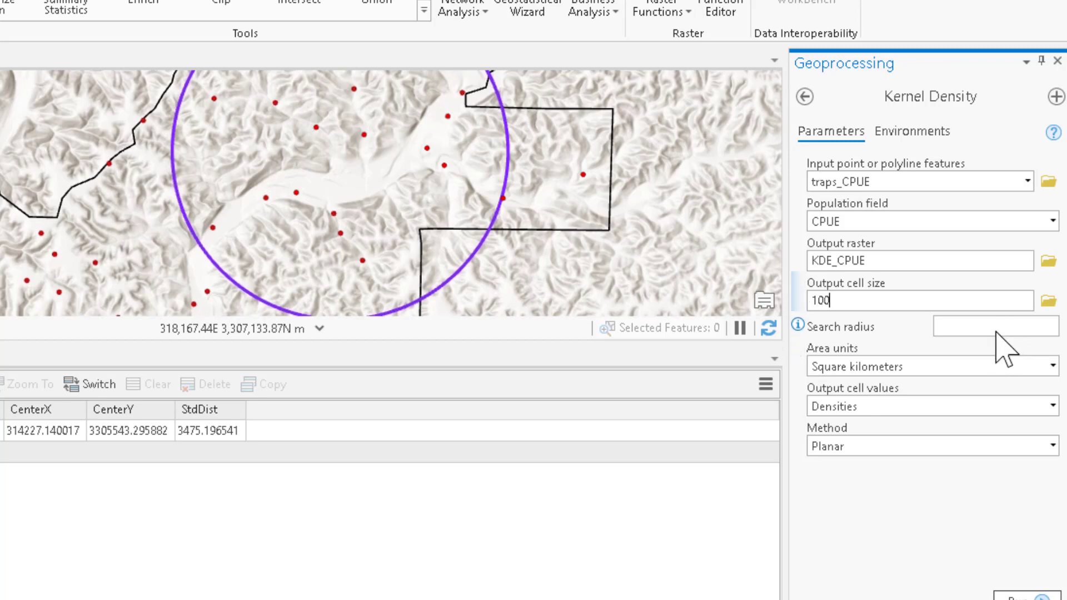
{"action": "left_click", "coordinate": [1007, 327]}
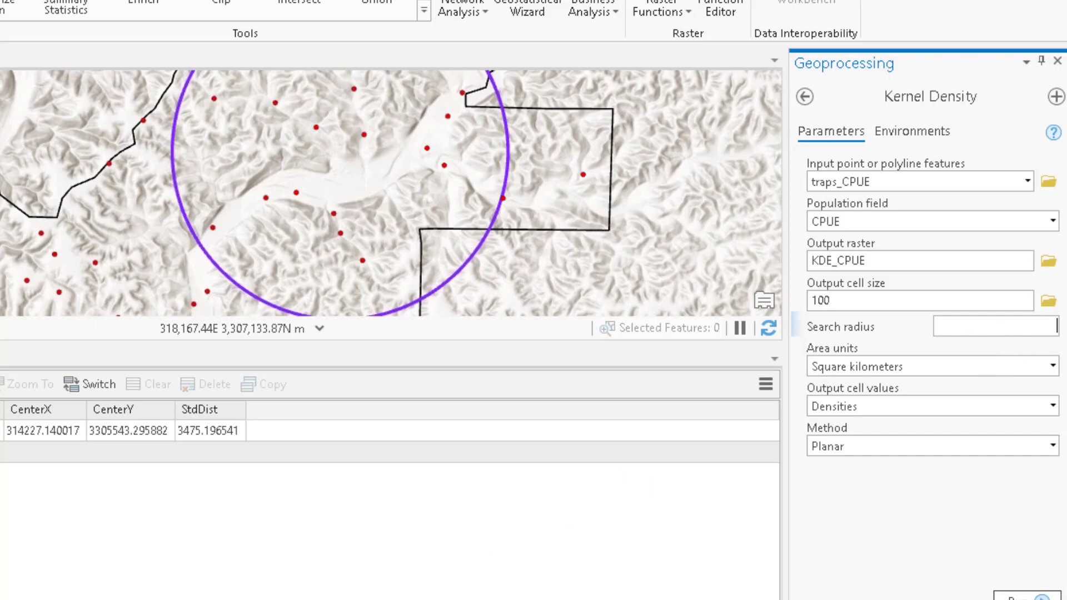
{"action": "key", "text": "alt+Tab"}
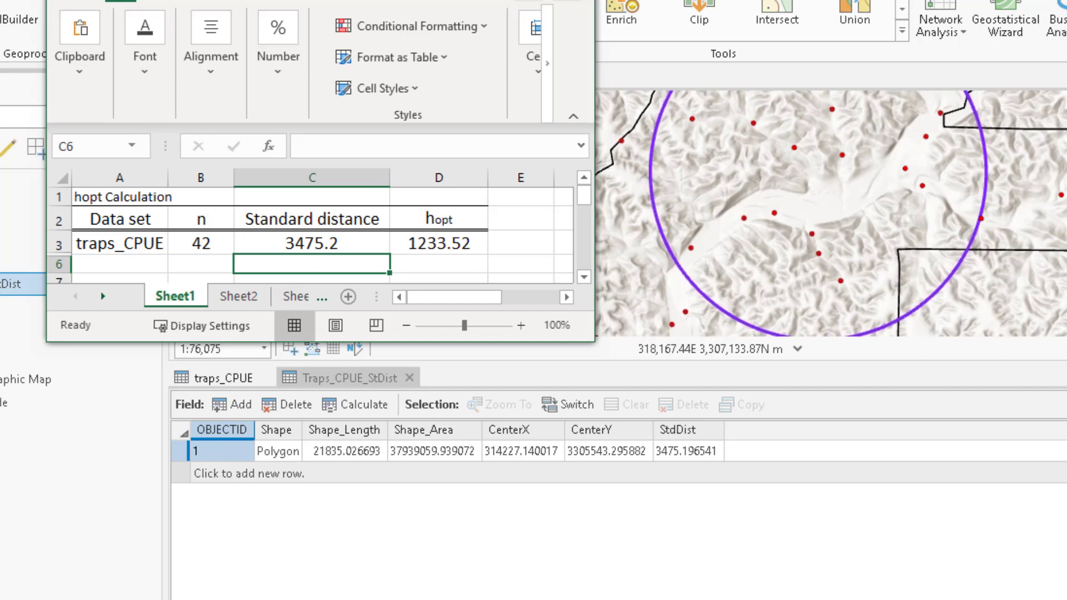
{"action": "key", "text": "alt+Tab"}
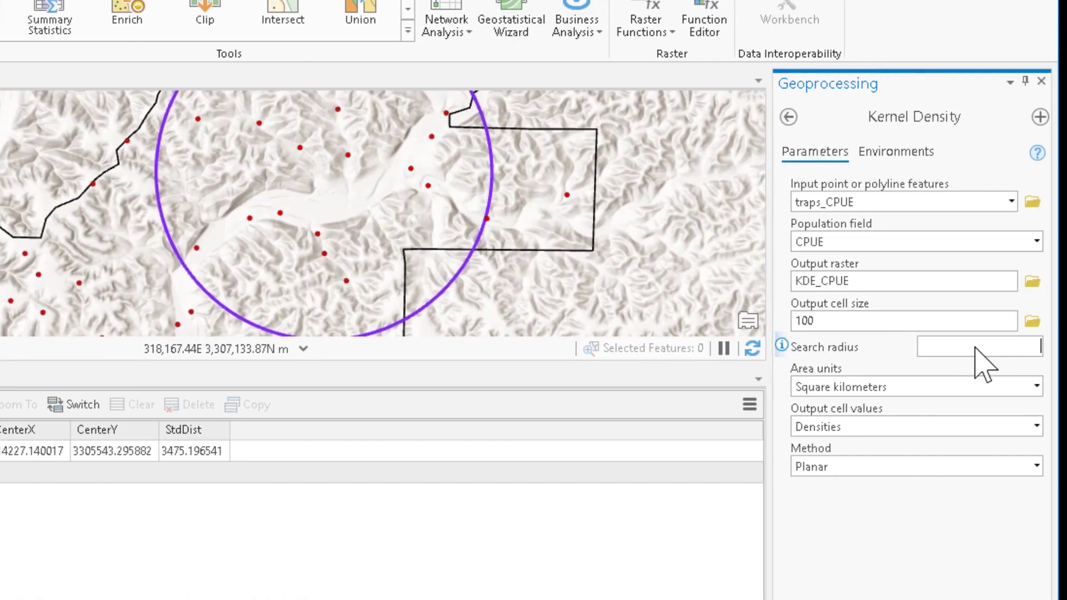
{"action": "type", "text": "1234"}
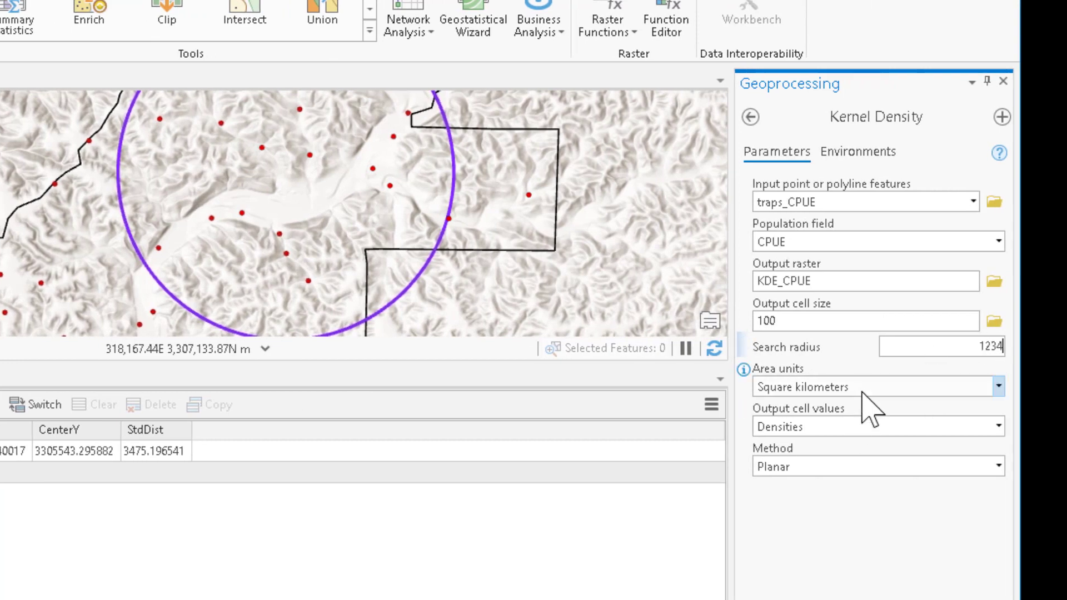
{"action": "key", "text": "Tab"}
{"action": "left_click", "coordinate": [998, 386]}
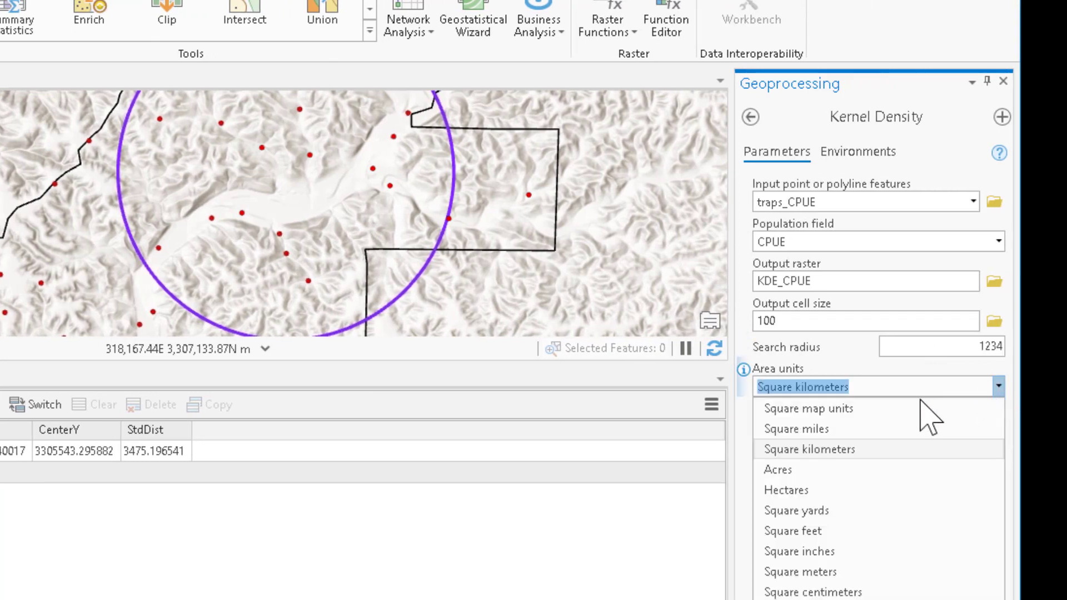
{"action": "left_click", "coordinate": [892, 414]}
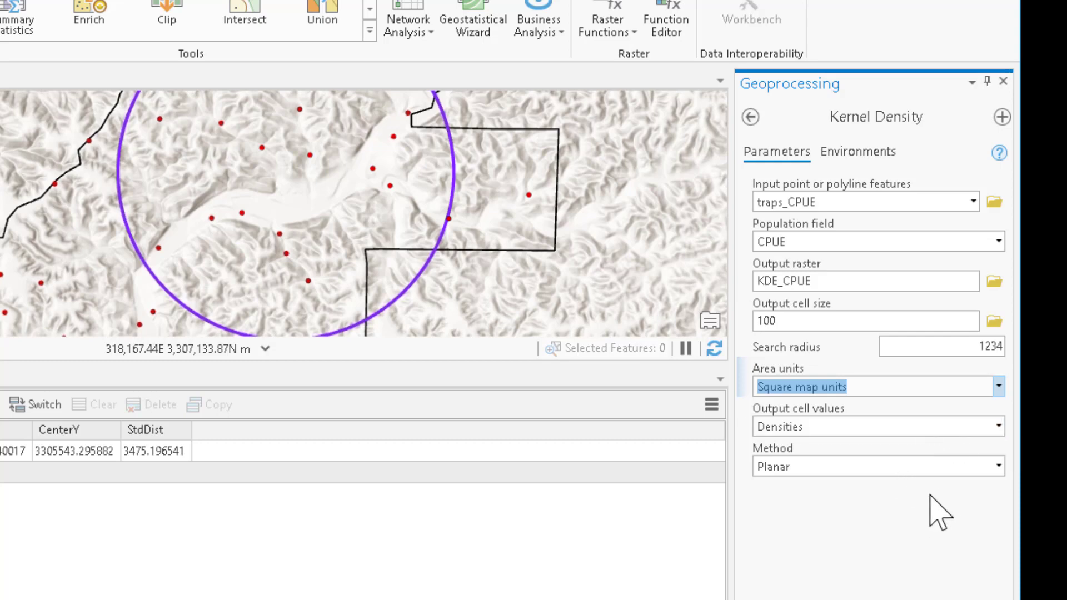
Set the output coordinate system to match traps_CPUE and the mask to ranch_UTM
{"action": "left_click", "coordinate": [852, 164]}
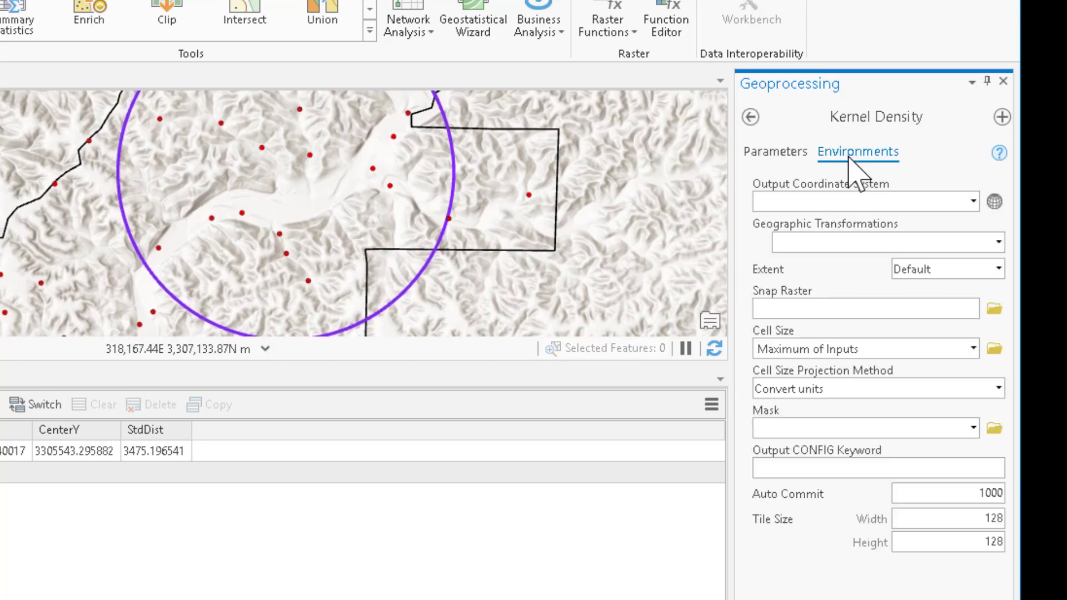
{"action": "left_click", "coordinate": [973, 202]}
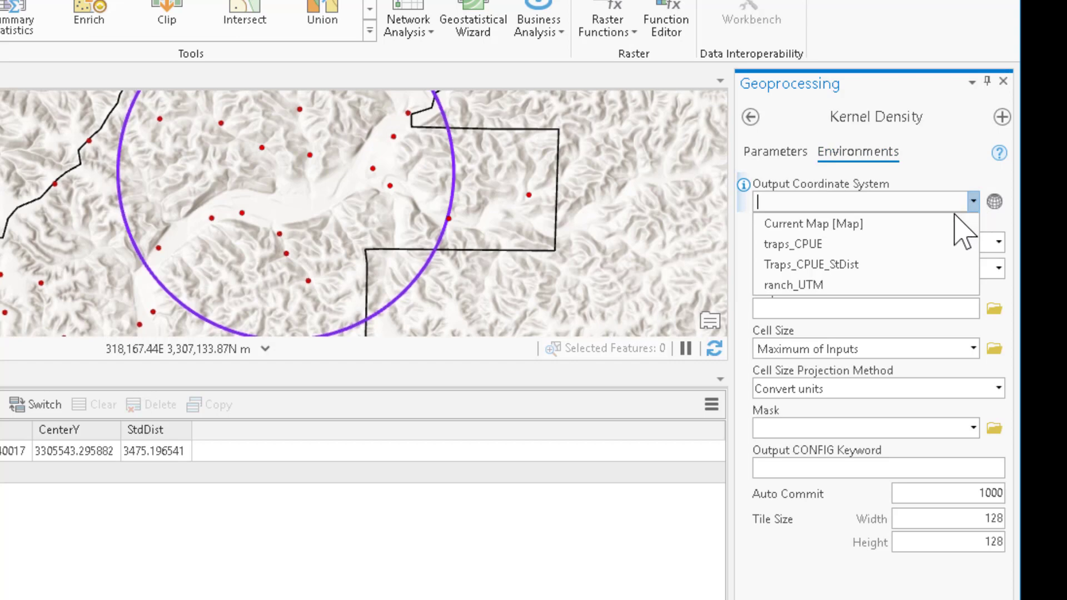
{"action": "left_click", "coordinate": [843, 246]}
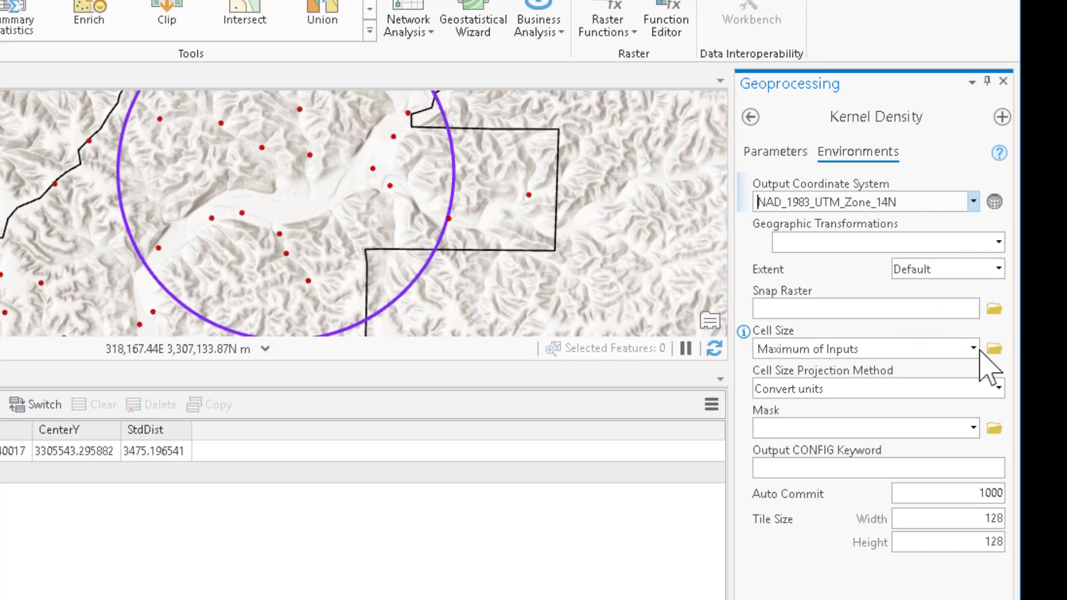
{"action": "left_click", "coordinate": [973, 427]}
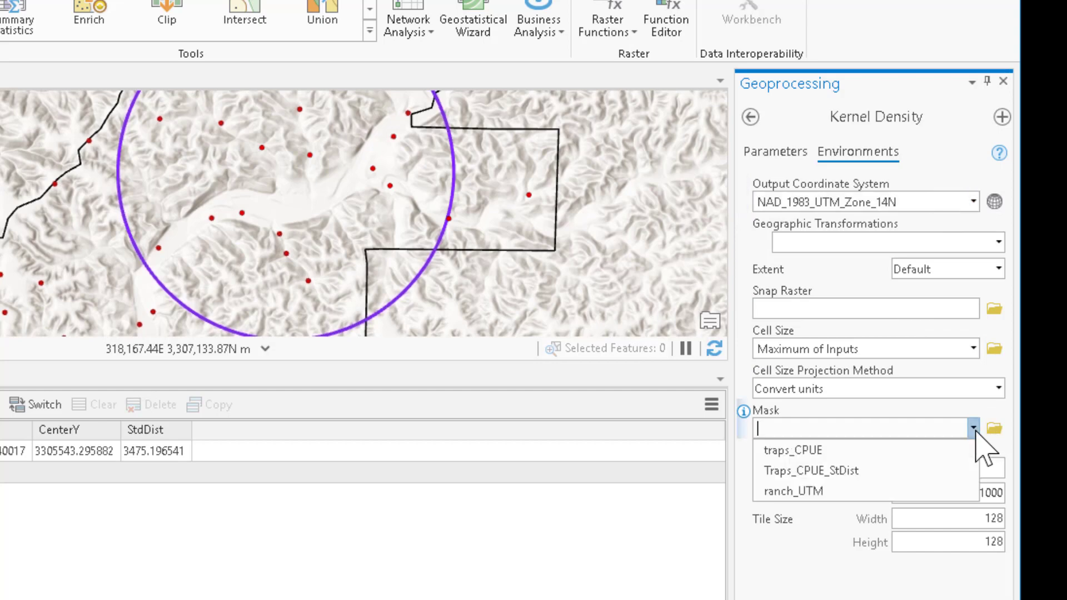
{"action": "left_click", "coordinate": [821, 492]}
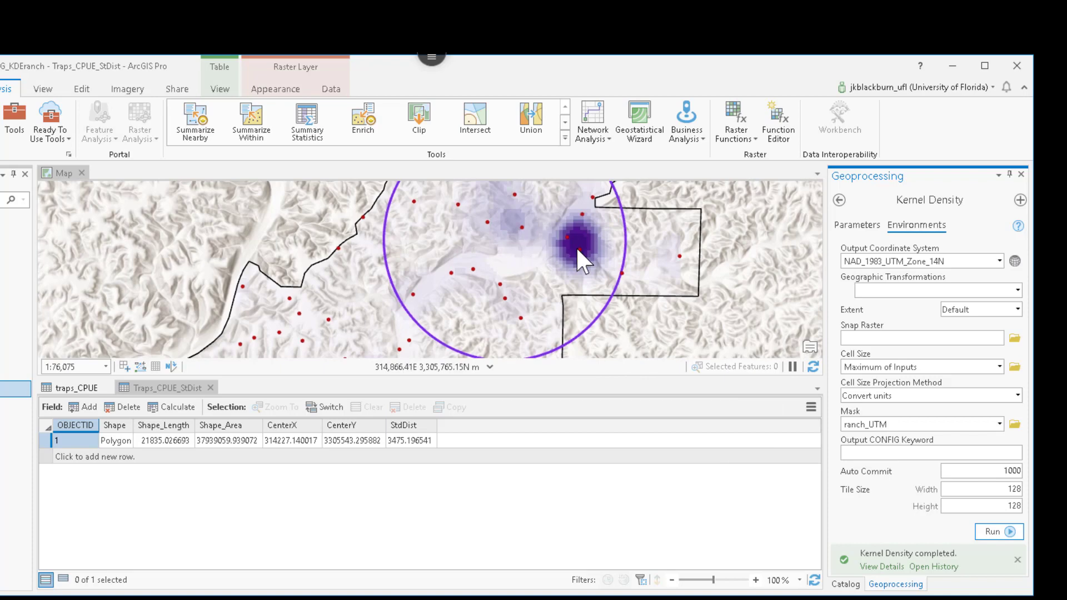
Review the Kernel Density run details: KDE_CPUE, cell size 100, search radius 1234, ranch_UTM mask
{"action": "mouse_move", "coordinate": [927, 562]}
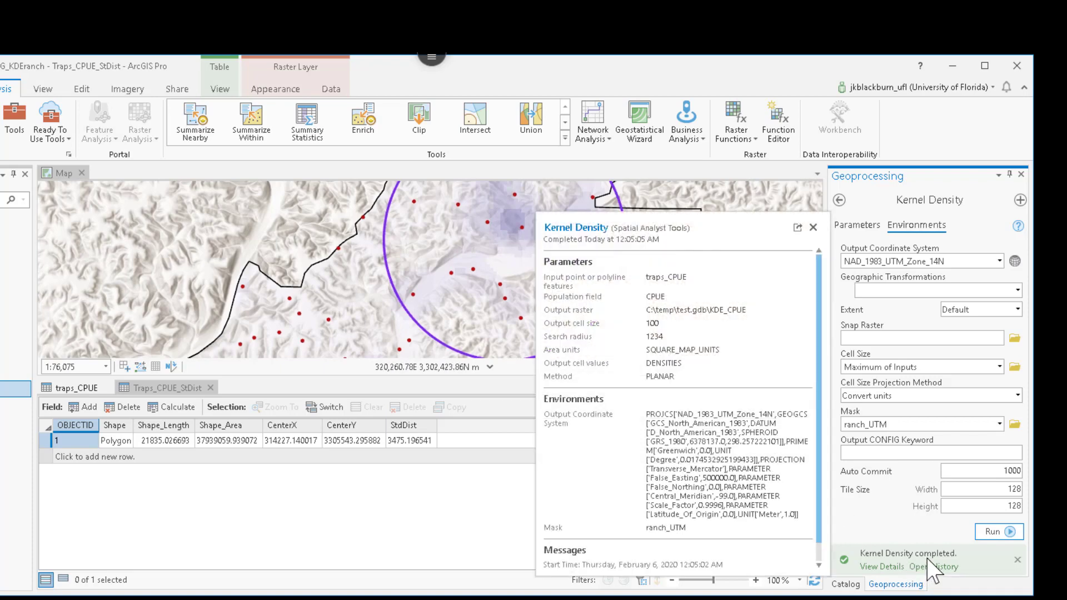